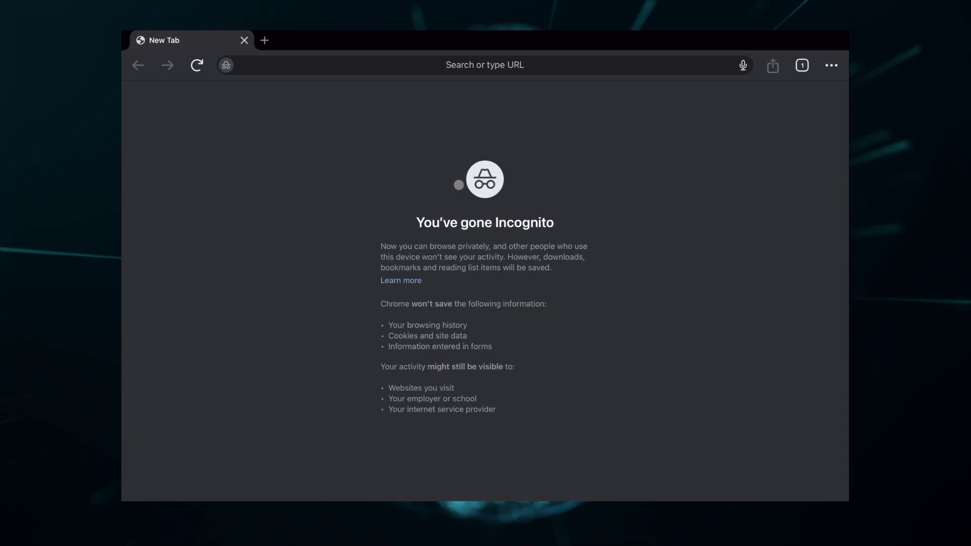
Step: Load the Deeper admin page at 34.34.34.34 in Chrome
click(342, 66)
text(34)
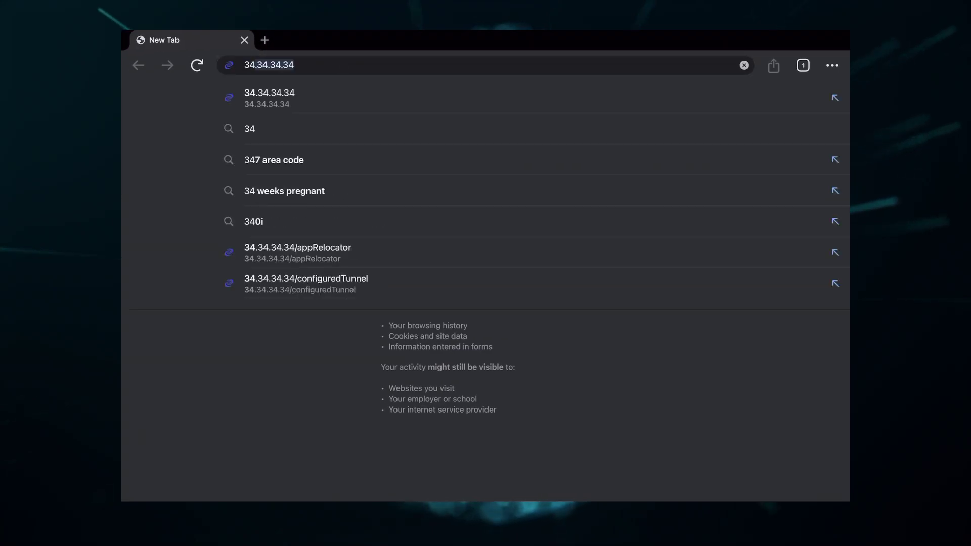
text(.34)
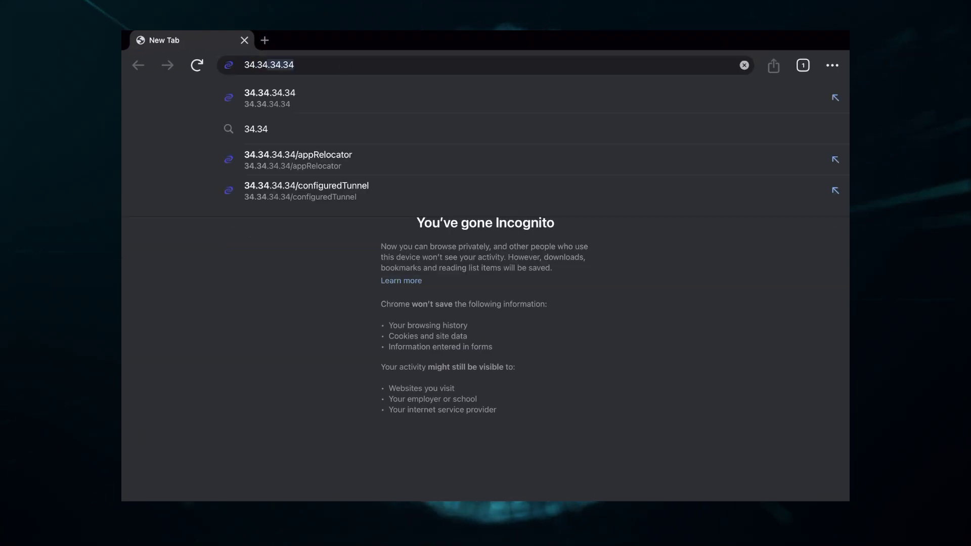
key(Return)
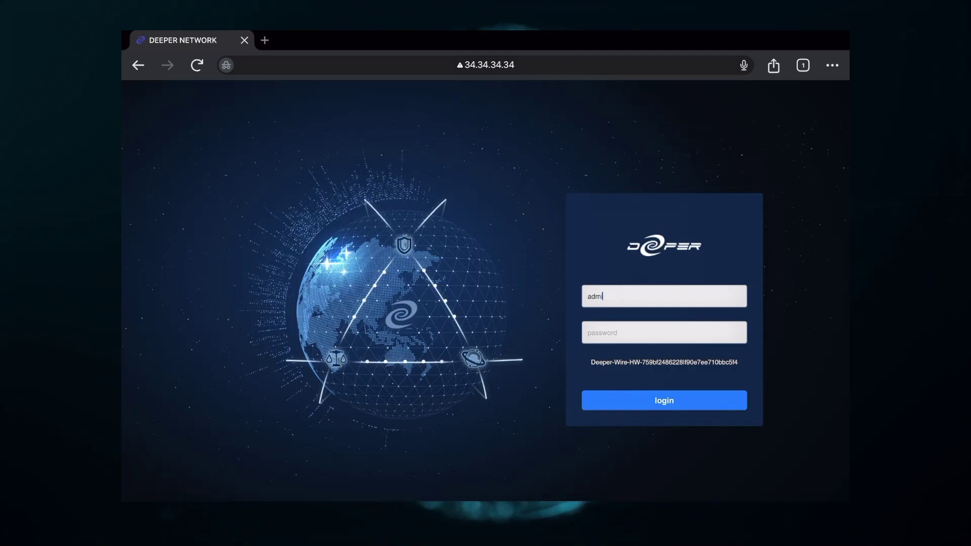
text(ad)
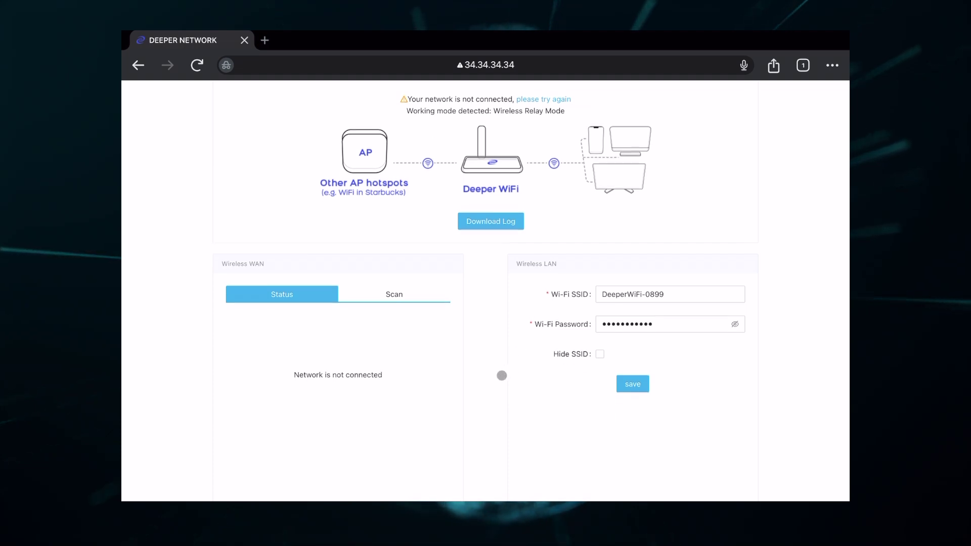
Step: Scan Wireless WAN networks and pick the first Incognito network to join
click(411, 325)
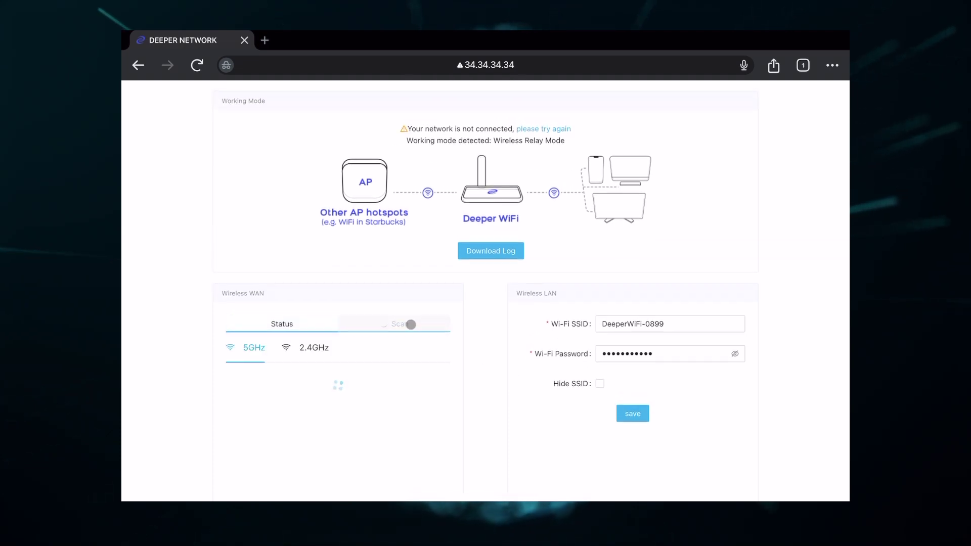
scroll(412, 326, down, 2)
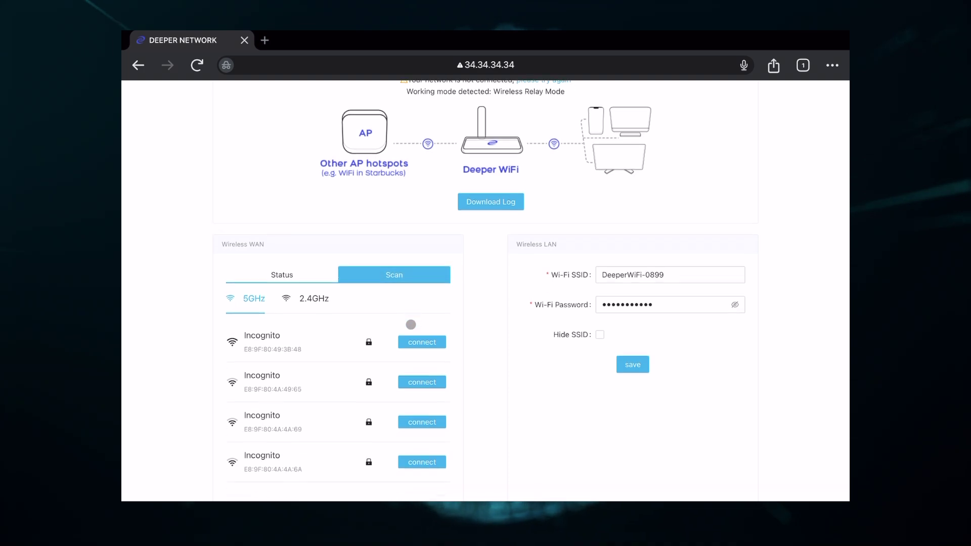
scroll(412, 321, up, 2)
click(423, 392)
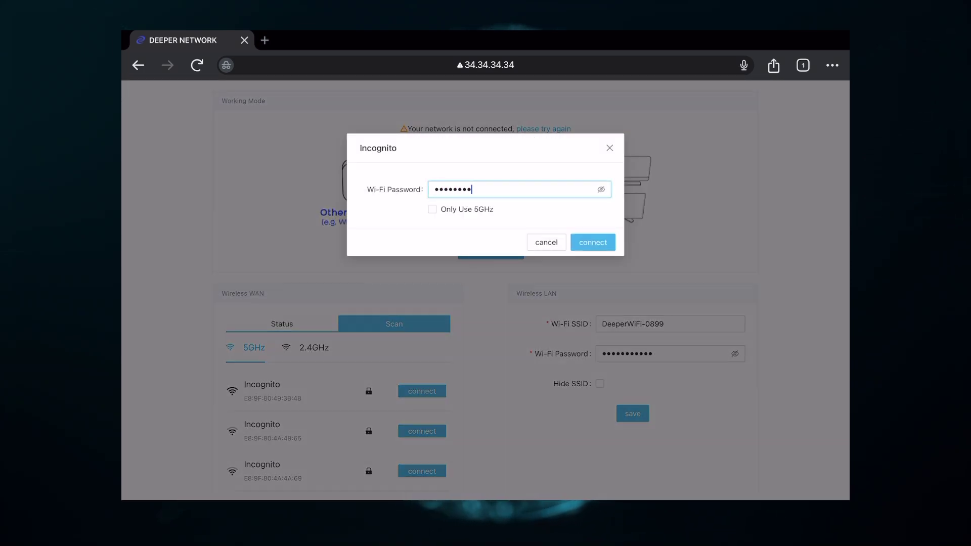
Step: Connect to Incognito, then accept the terms of use and privacy policy
click(599, 238)
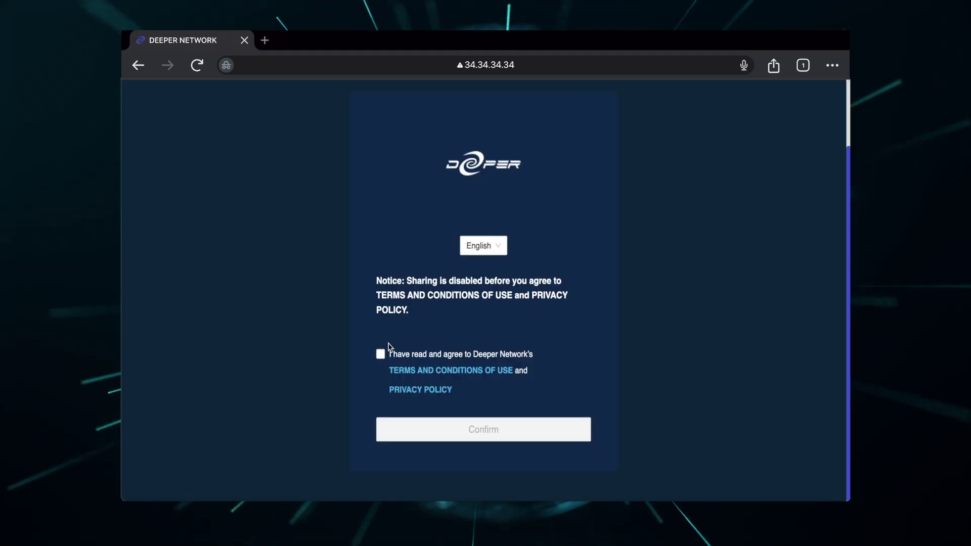
click(381, 354)
click(442, 431)
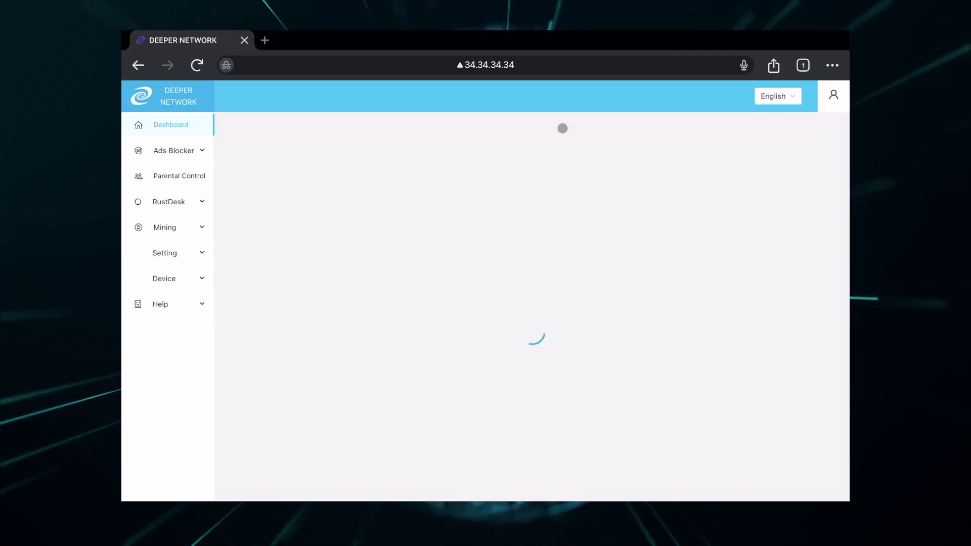